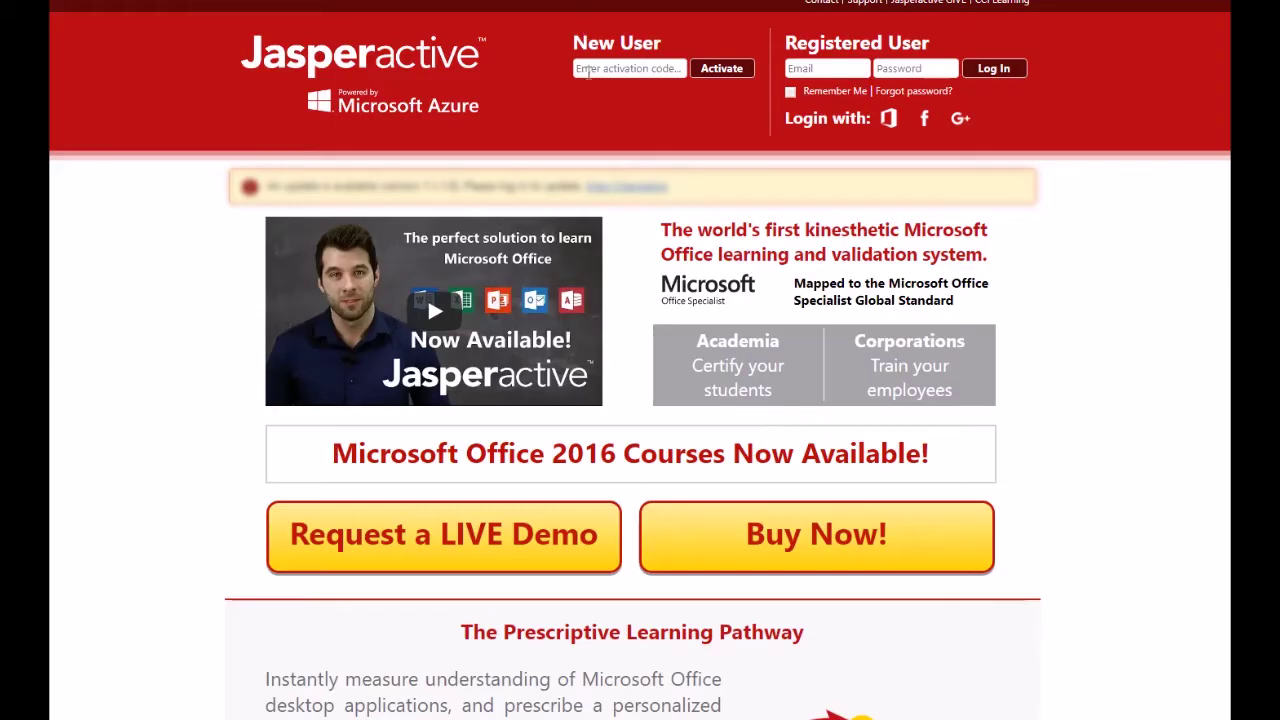
Enter the teacher's activation code in the New User box and activate it
{"action": "left_click", "coordinate": [588, 70]}
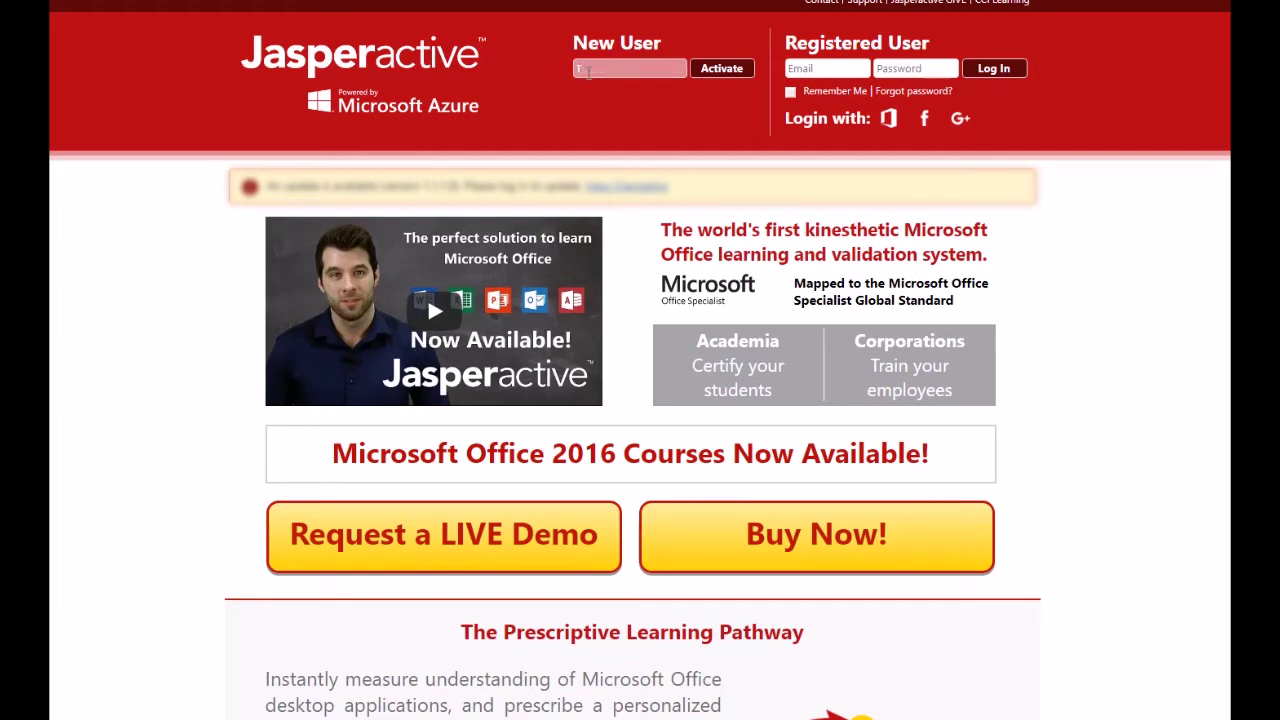
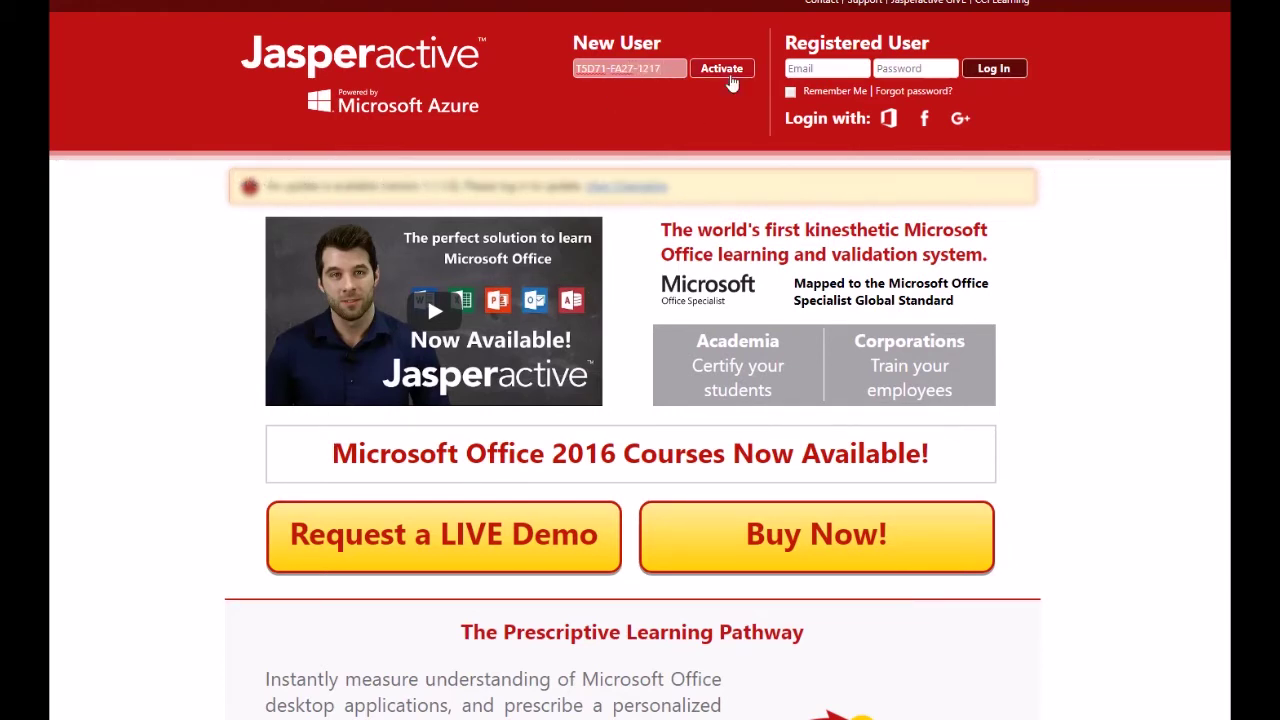
{"action": "left_click", "coordinate": [729, 74]}
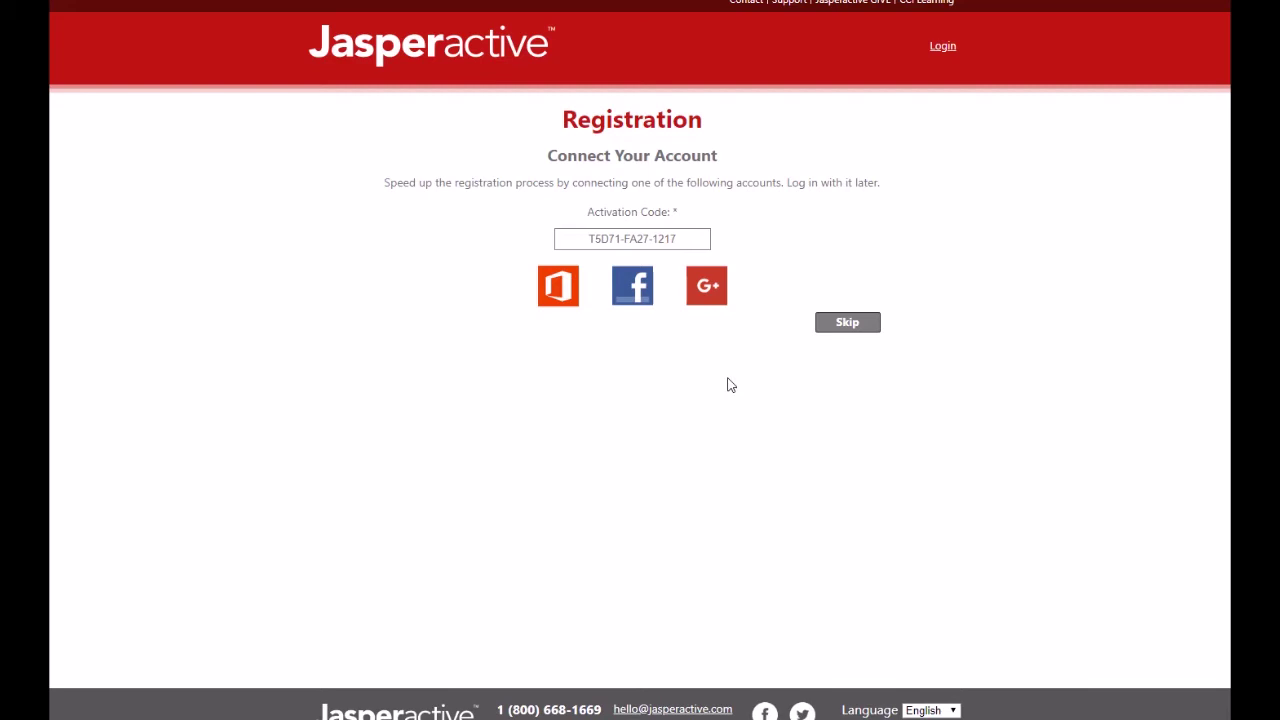
Skip connecting an outside account, then set gender to male and enter the teacher's first and last name
{"action": "left_click", "coordinate": [847, 323]}
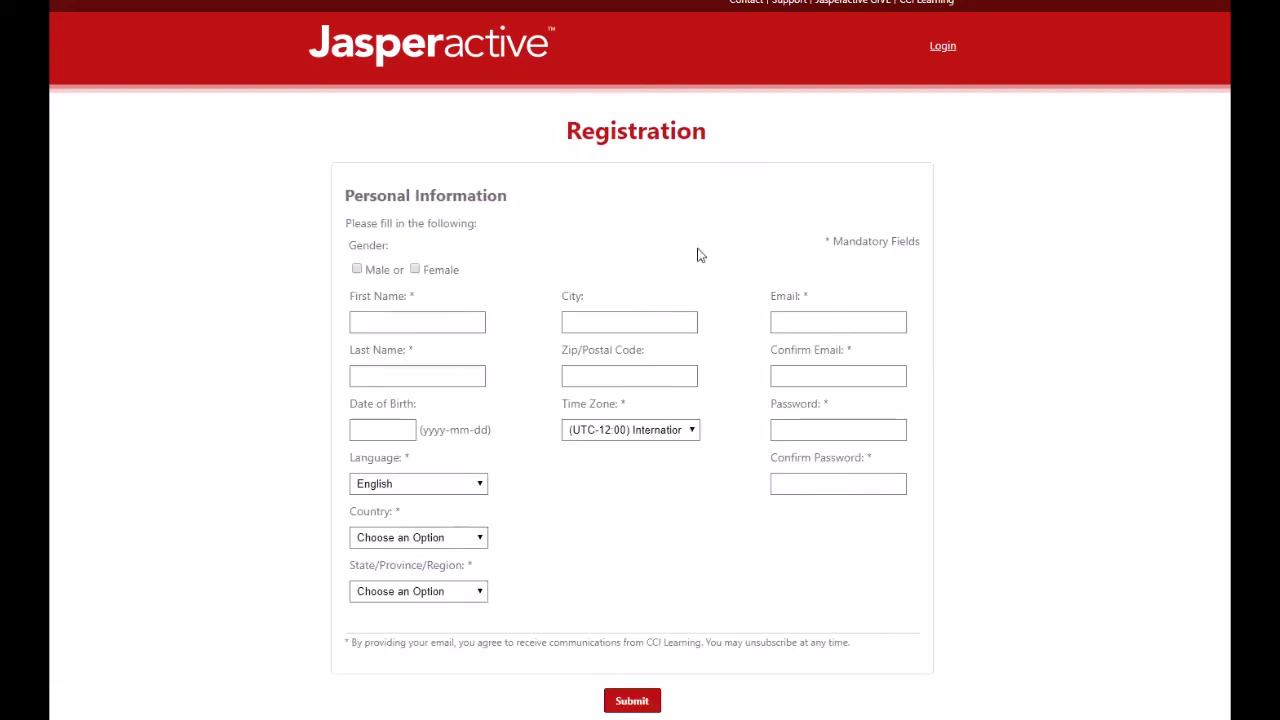
{"action": "left_click", "coordinate": [383, 272]}
{"action": "left_click", "coordinate": [382, 316]}
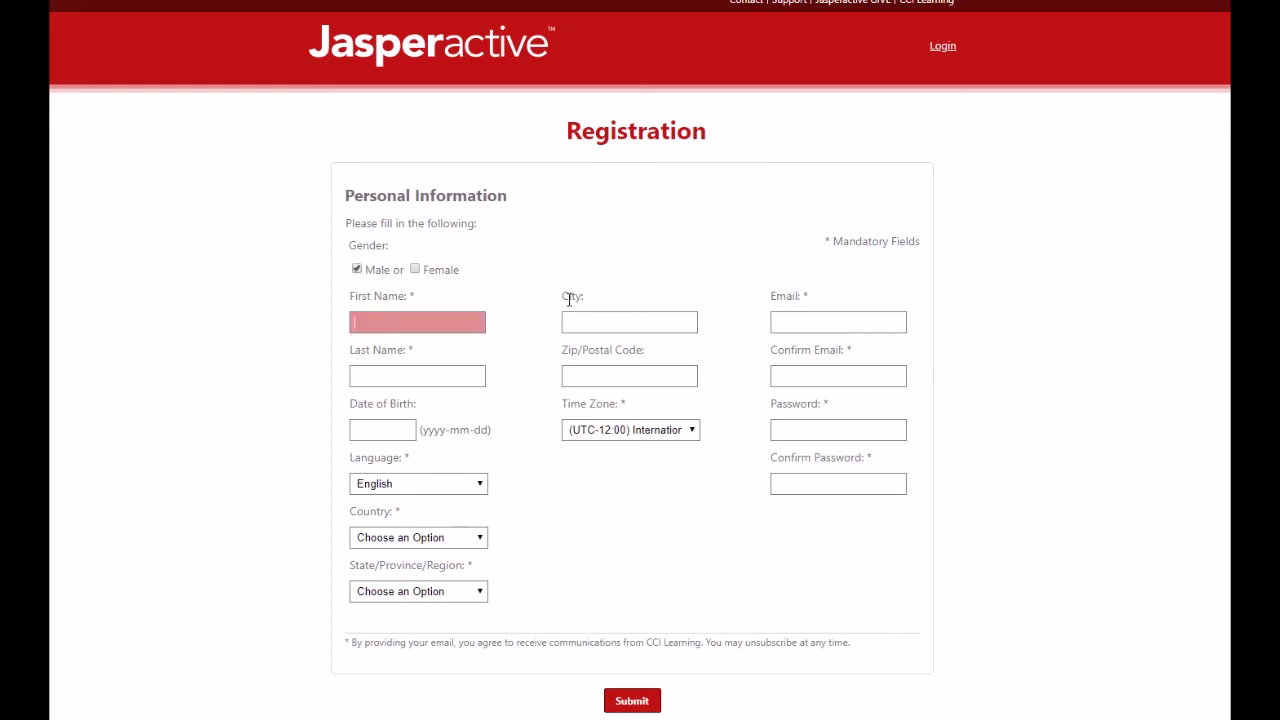
{"action": "key", "text": "Tab"}
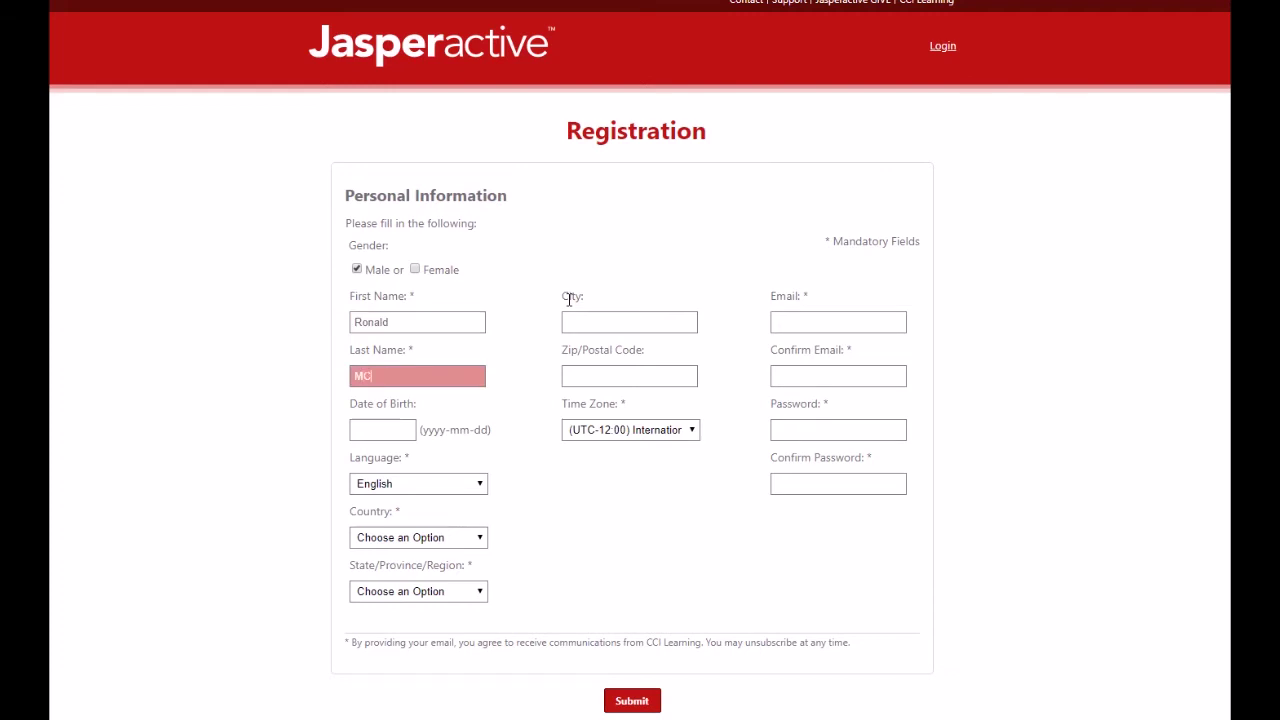
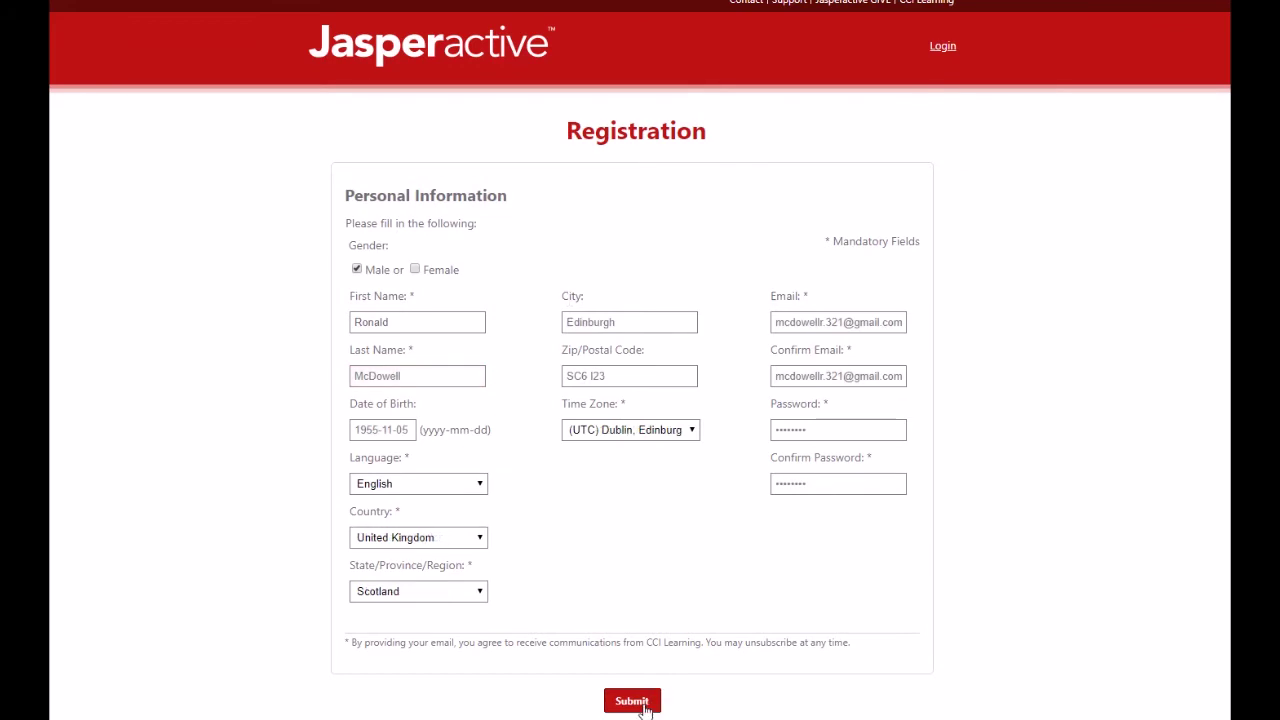
Submit the personal information form and scroll through the licence agreement
{"action": "left_click", "coordinate": [632, 701]}
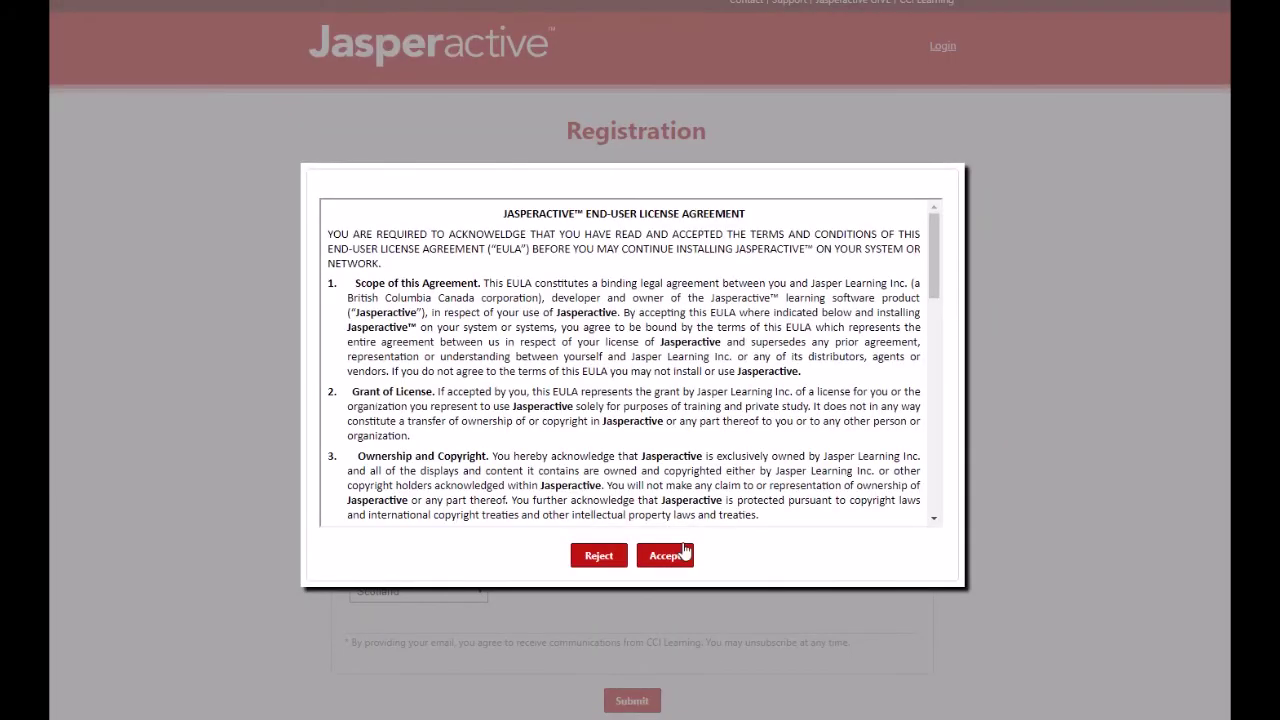
{"action": "scroll", "coordinate": [477, 261], "scroll_direction": "down", "scroll_amount": 3}
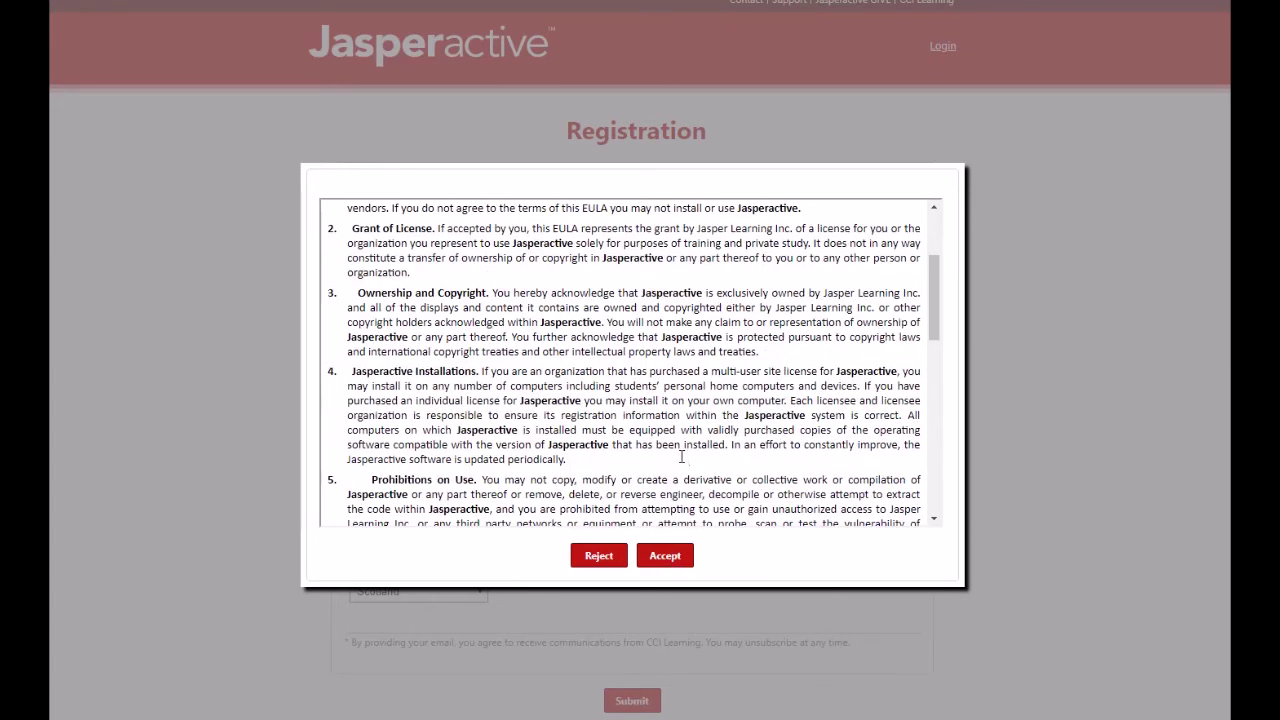
{"action": "scroll", "coordinate": [477, 261], "scroll_direction": "up", "scroll_amount": 3}
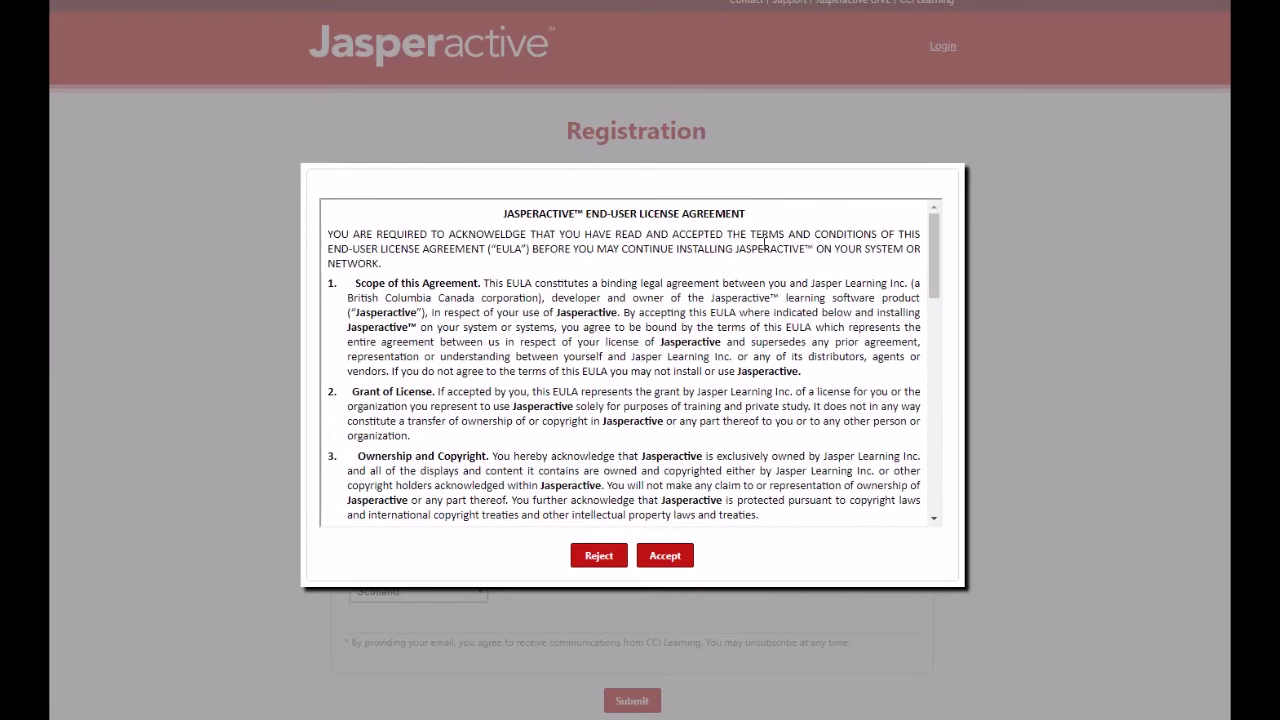
Accept the licence agreement and confirm linking the account to the educational institution
{"action": "left_click", "coordinate": [679, 556]}
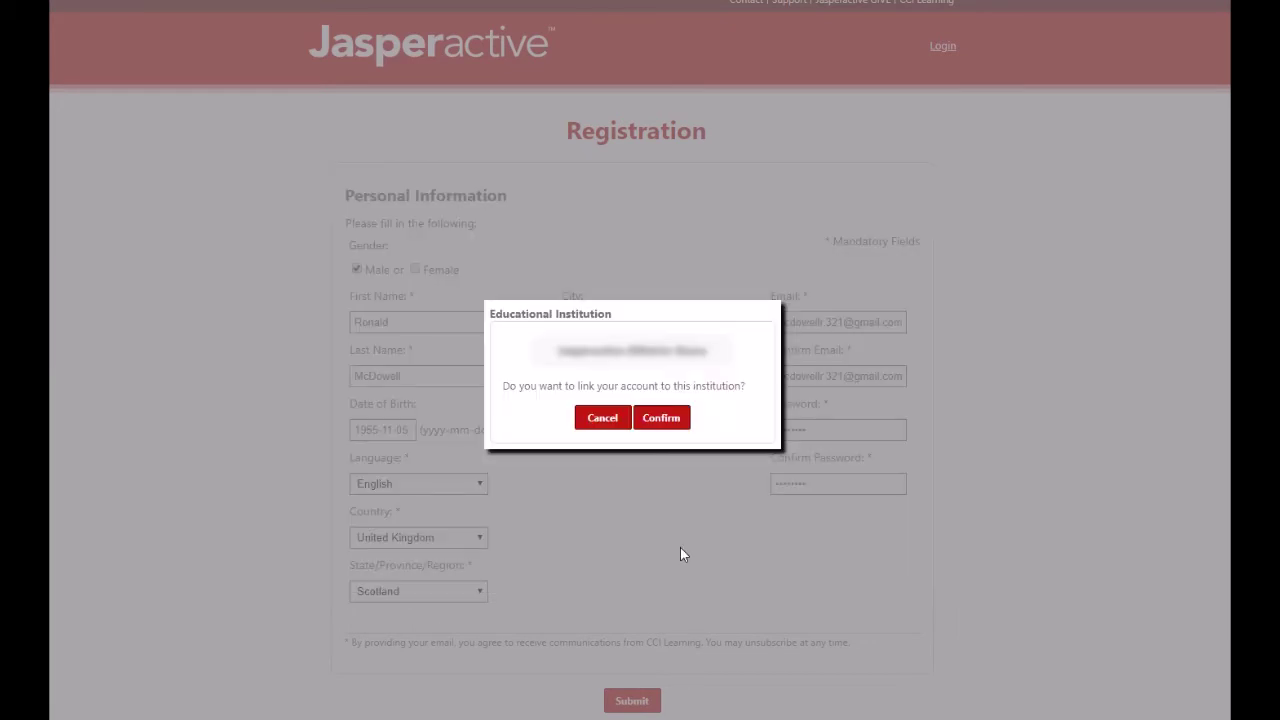
{"action": "left_click", "coordinate": [662, 418]}
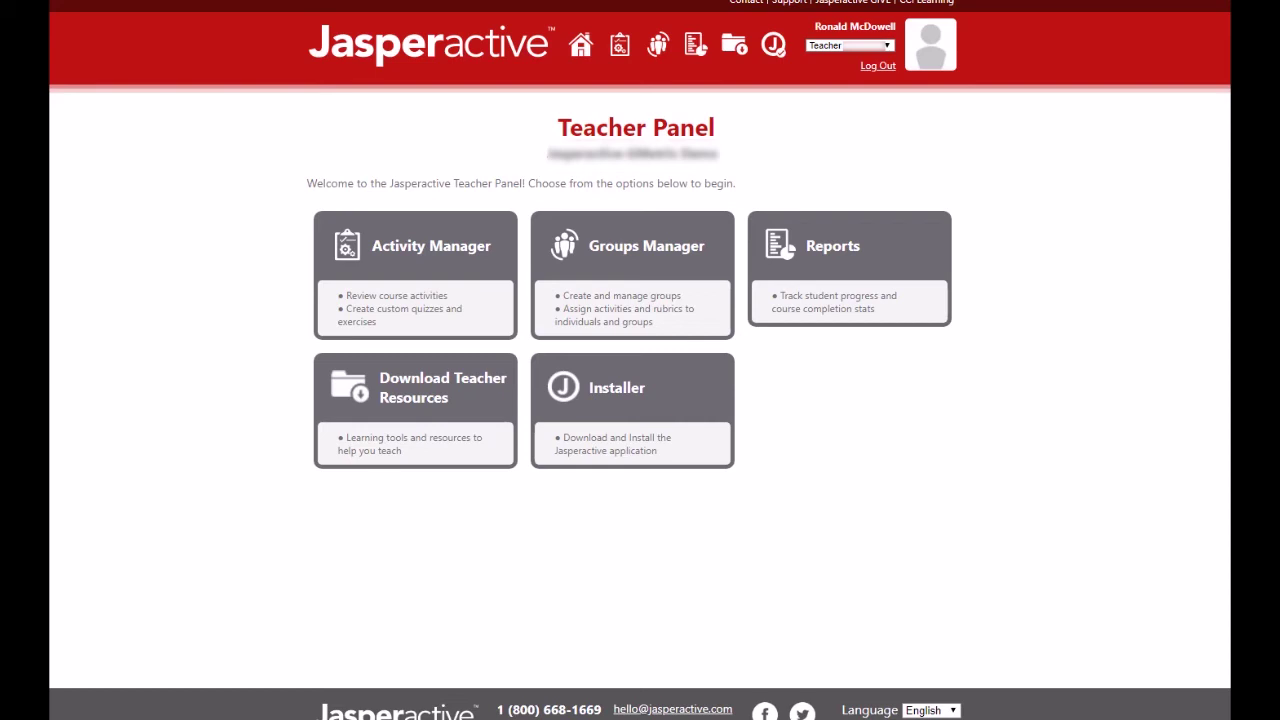
Log out, then log back in as a Registered User with the new account's e-mail and password
{"action": "left_click", "coordinate": [879, 64]}
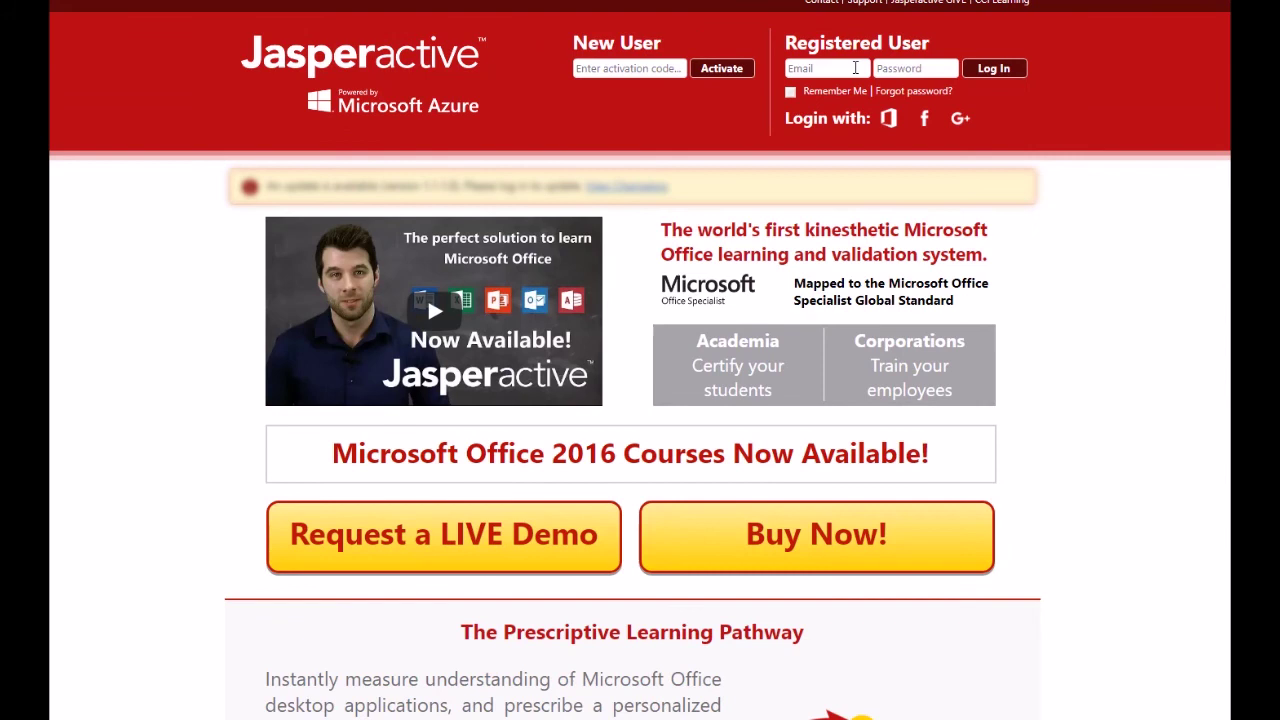
{"action": "left_click", "coordinate": [856, 68]}
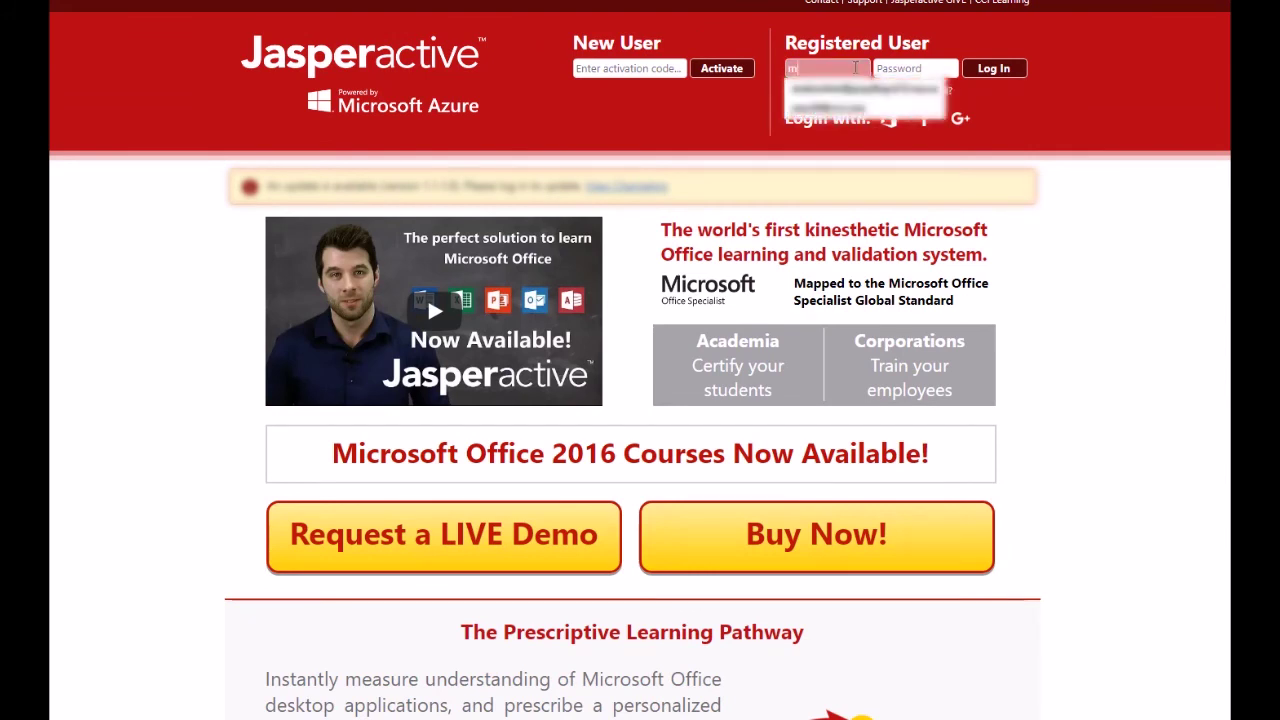
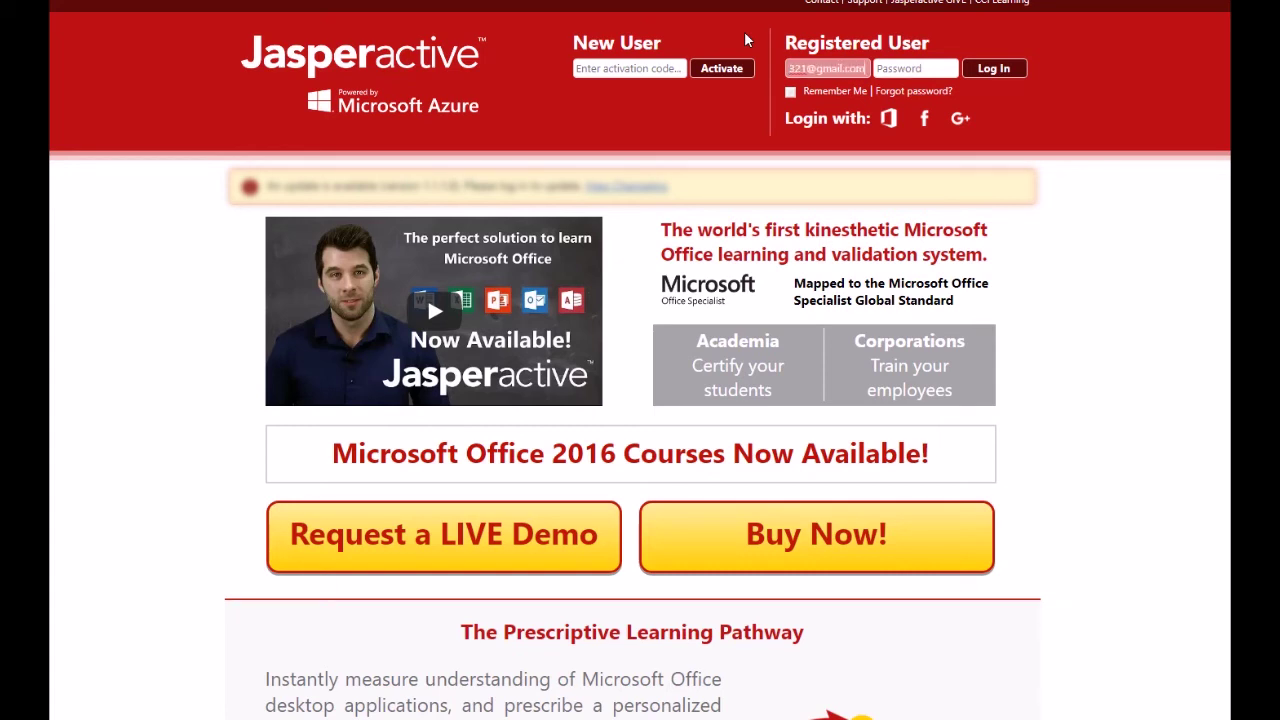
{"action": "key", "text": "Tab"}
{"action": "type", "text": "••••••••"}
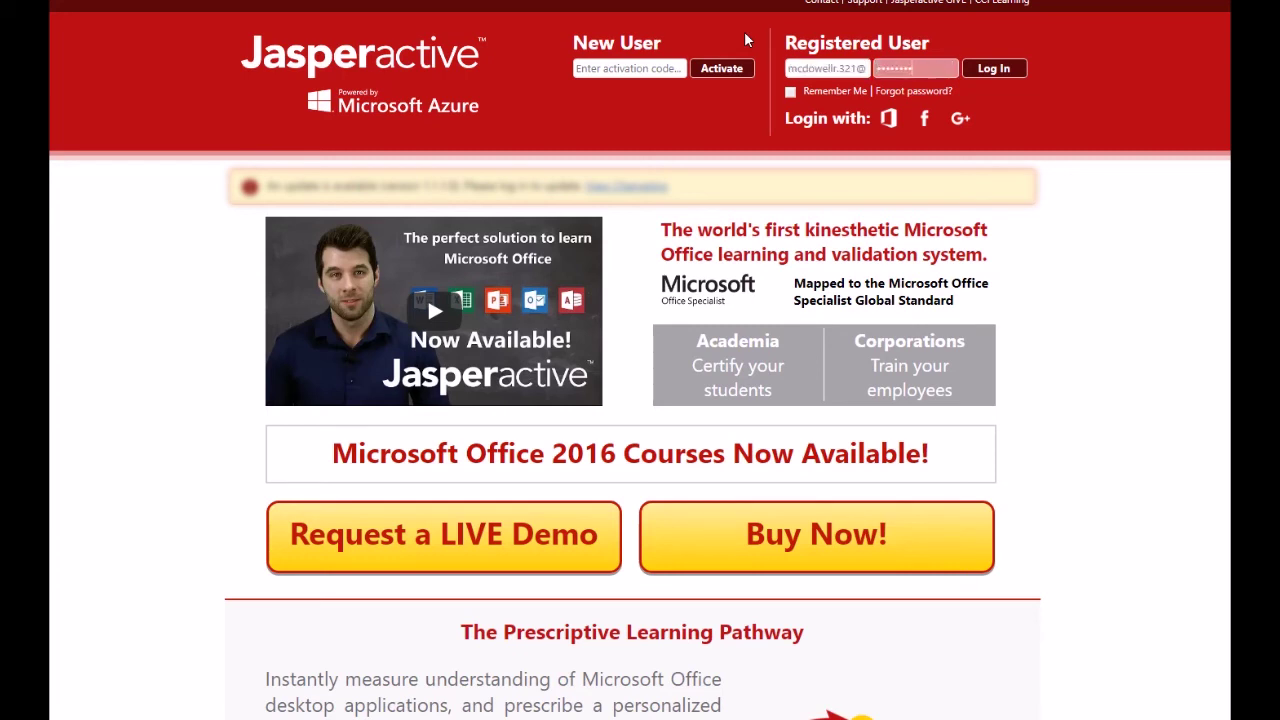
{"action": "left_click", "coordinate": [1018, 72]}
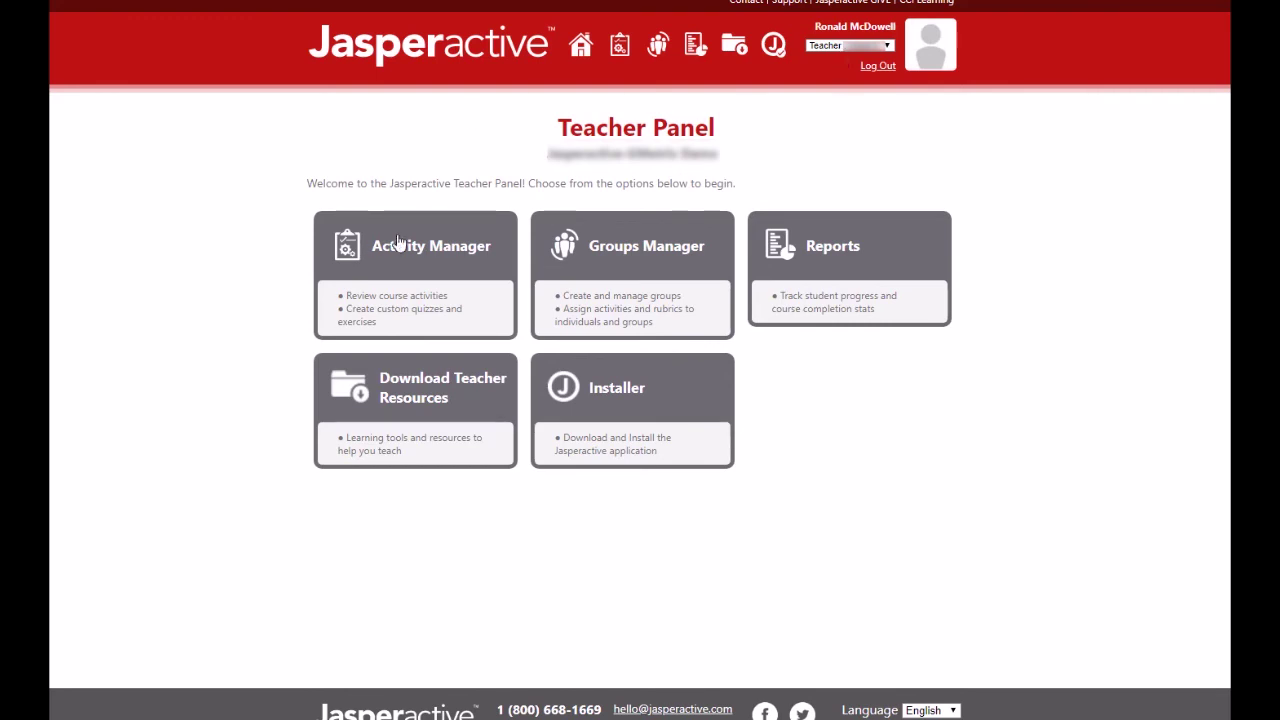
Switch the account role to Student and choose the Office 2016 application group
{"action": "left_click", "coordinate": [834, 46]}
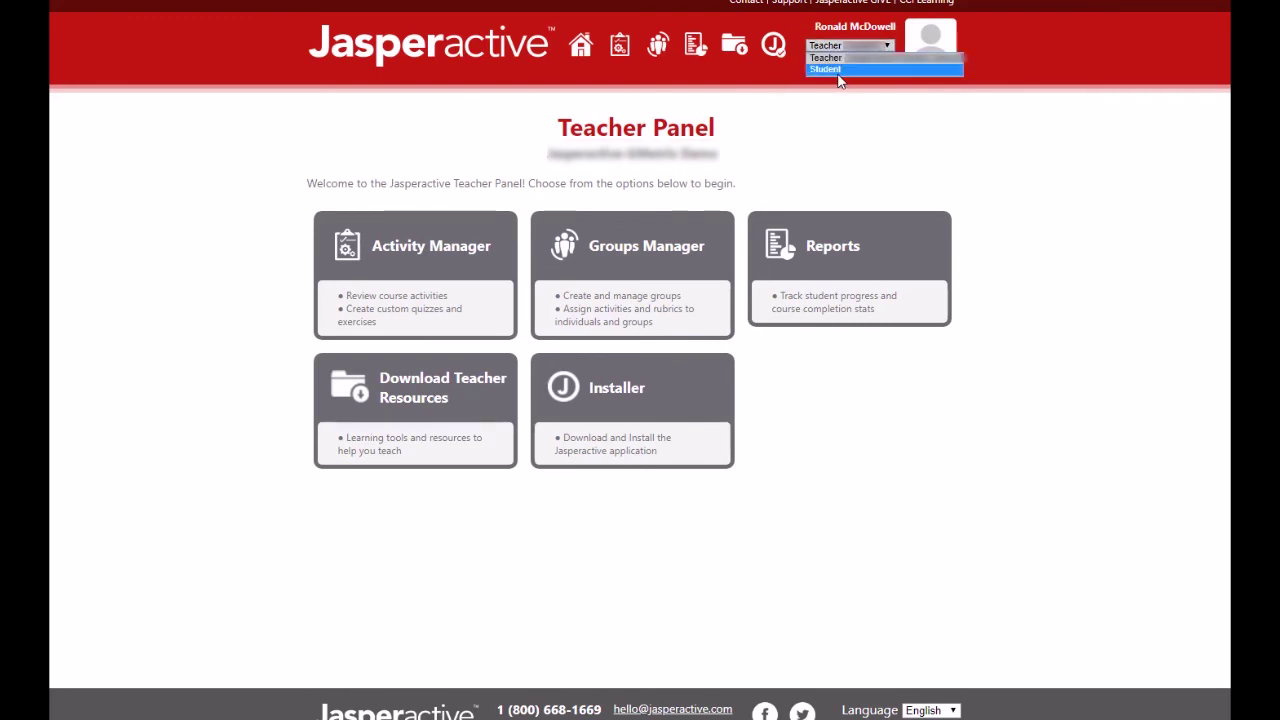
{"action": "left_click", "coordinate": [845, 68]}
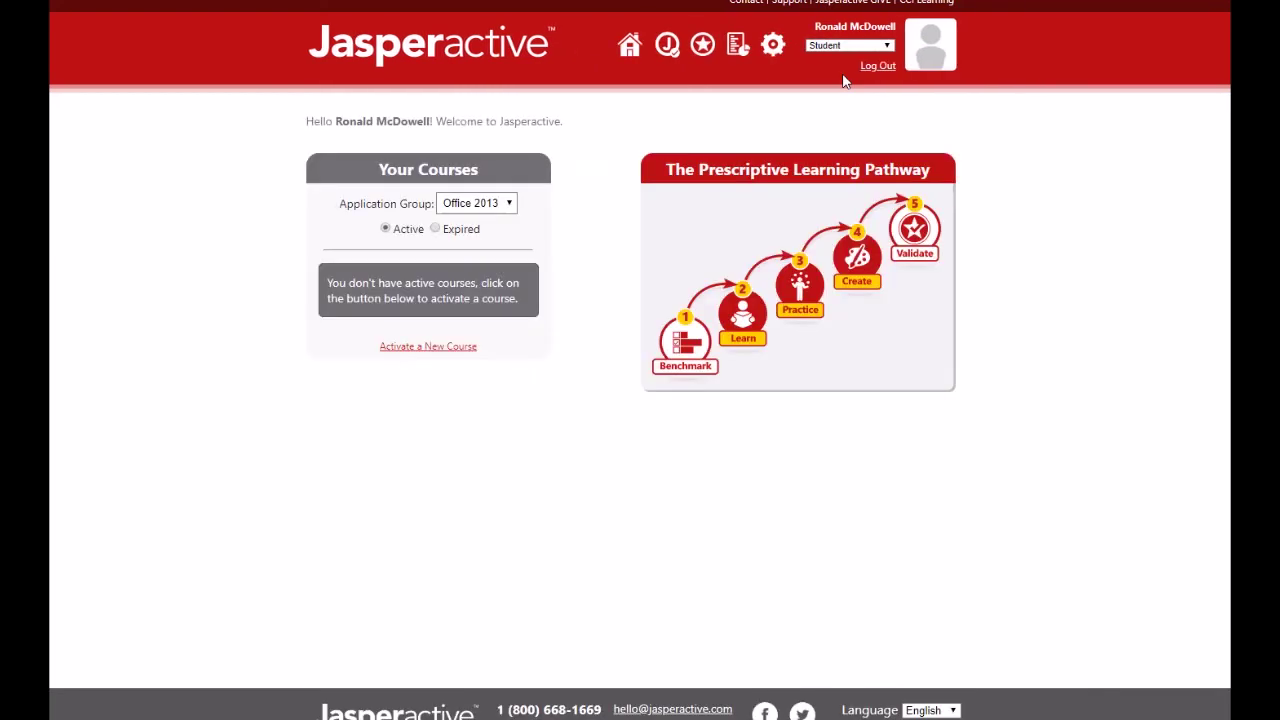
{"action": "left_click", "coordinate": [503, 209]}
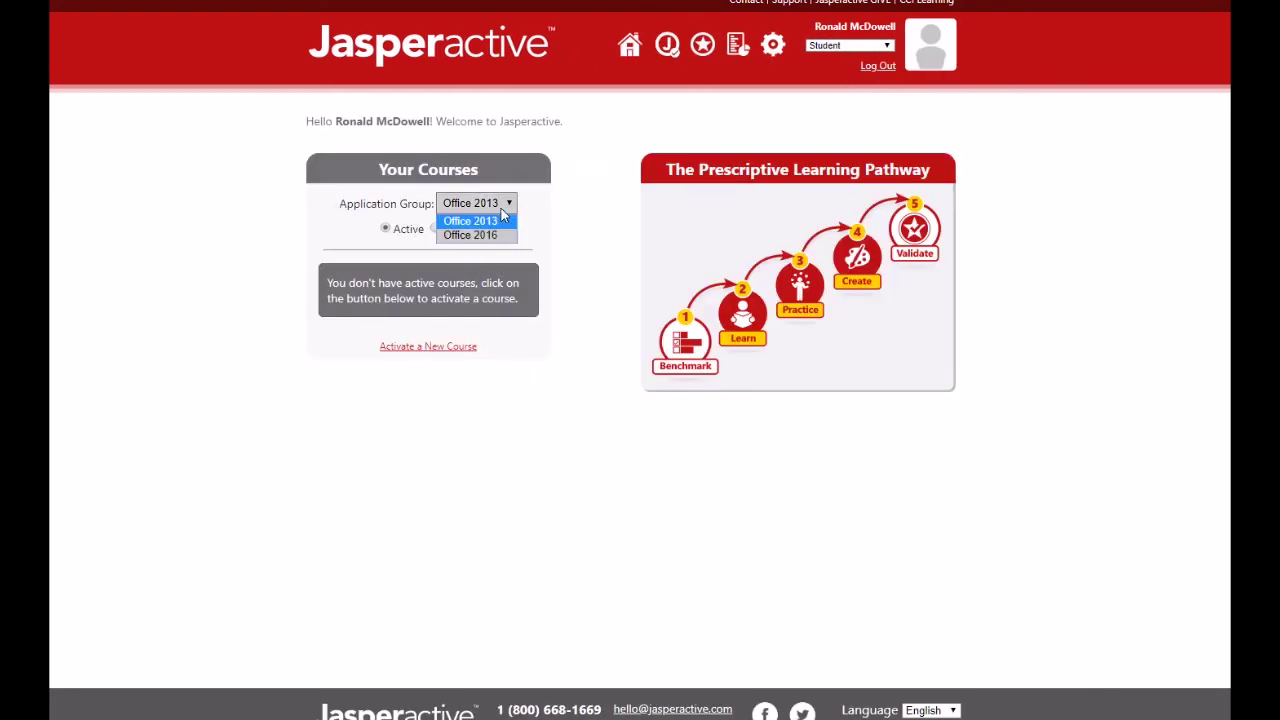
{"action": "left_click", "coordinate": [497, 235]}
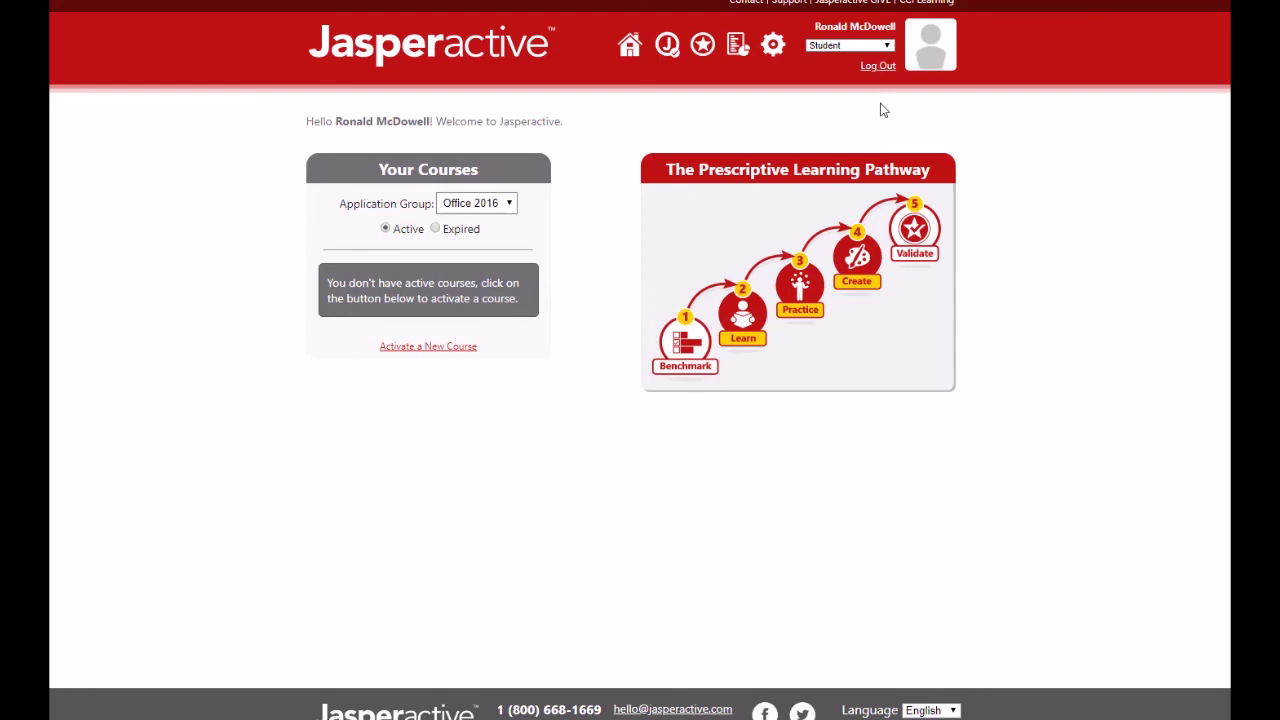
Paste the course code into a new course entry and activate the course
{"action": "left_click", "coordinate": [465, 345]}
{"action": "left_click", "coordinate": [437, 378]}
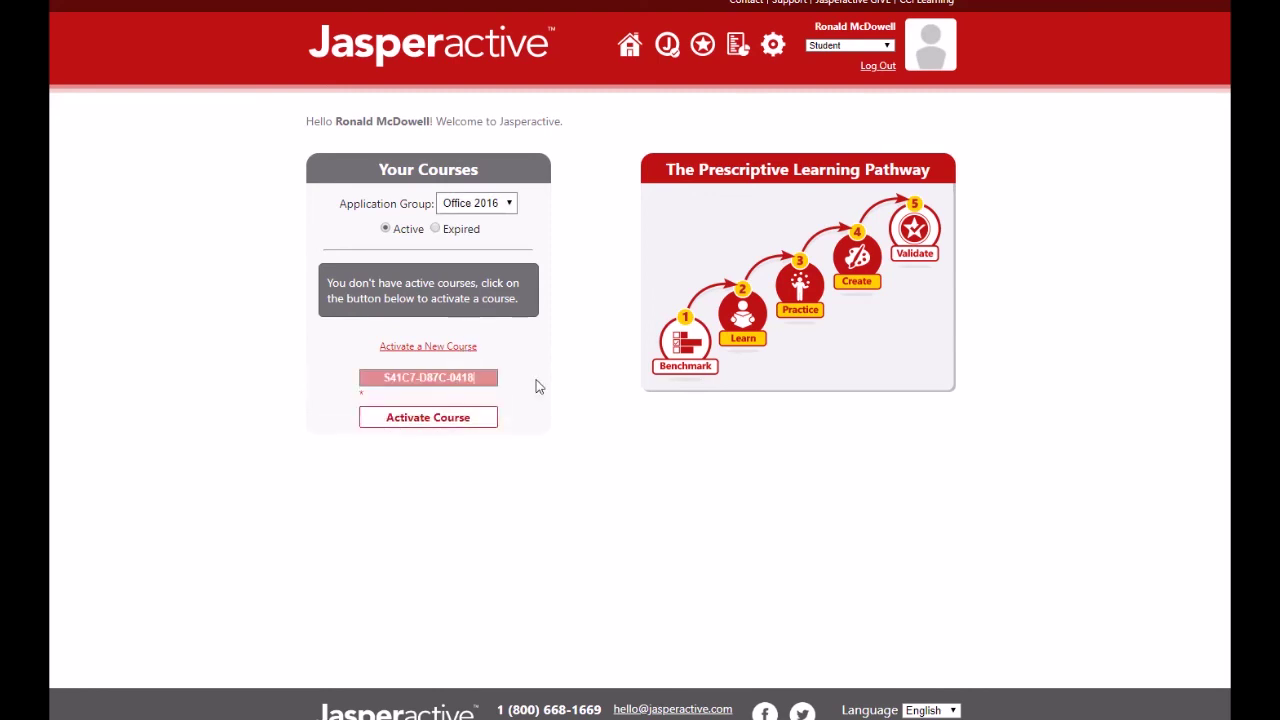
{"action": "left_click", "coordinate": [477, 420]}
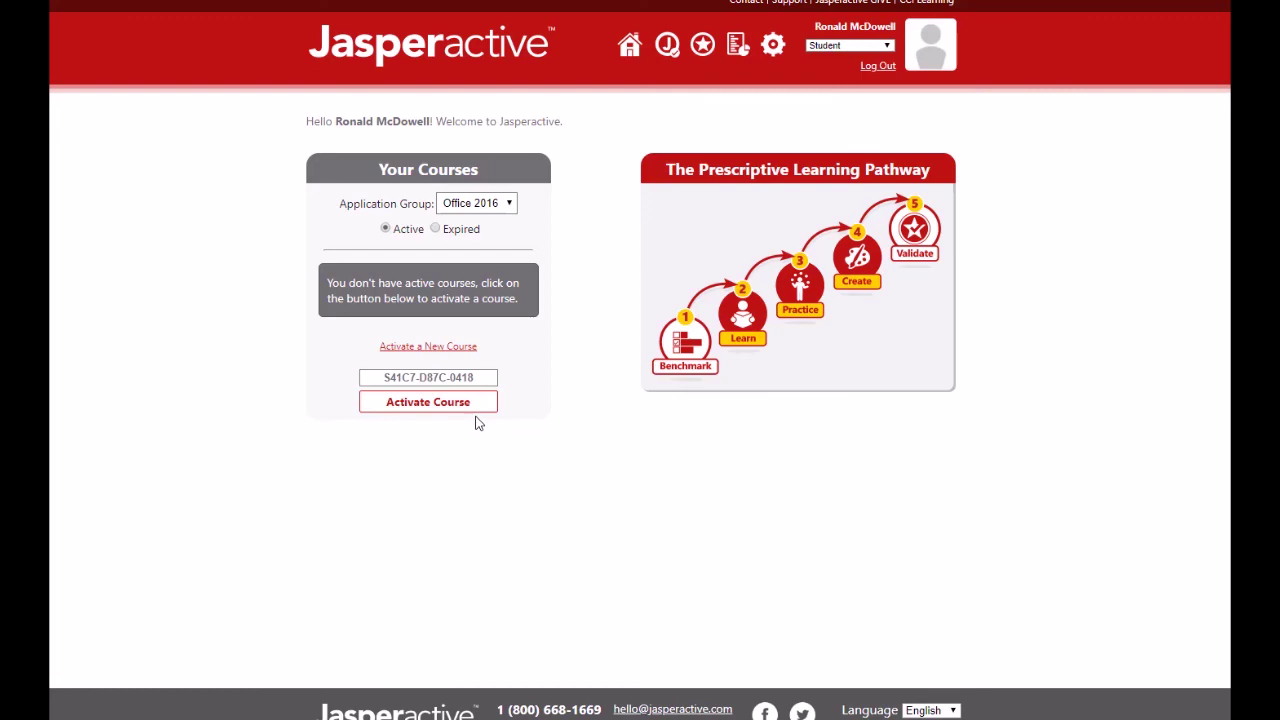
{"action": "left_click", "coordinate": [477, 413]}
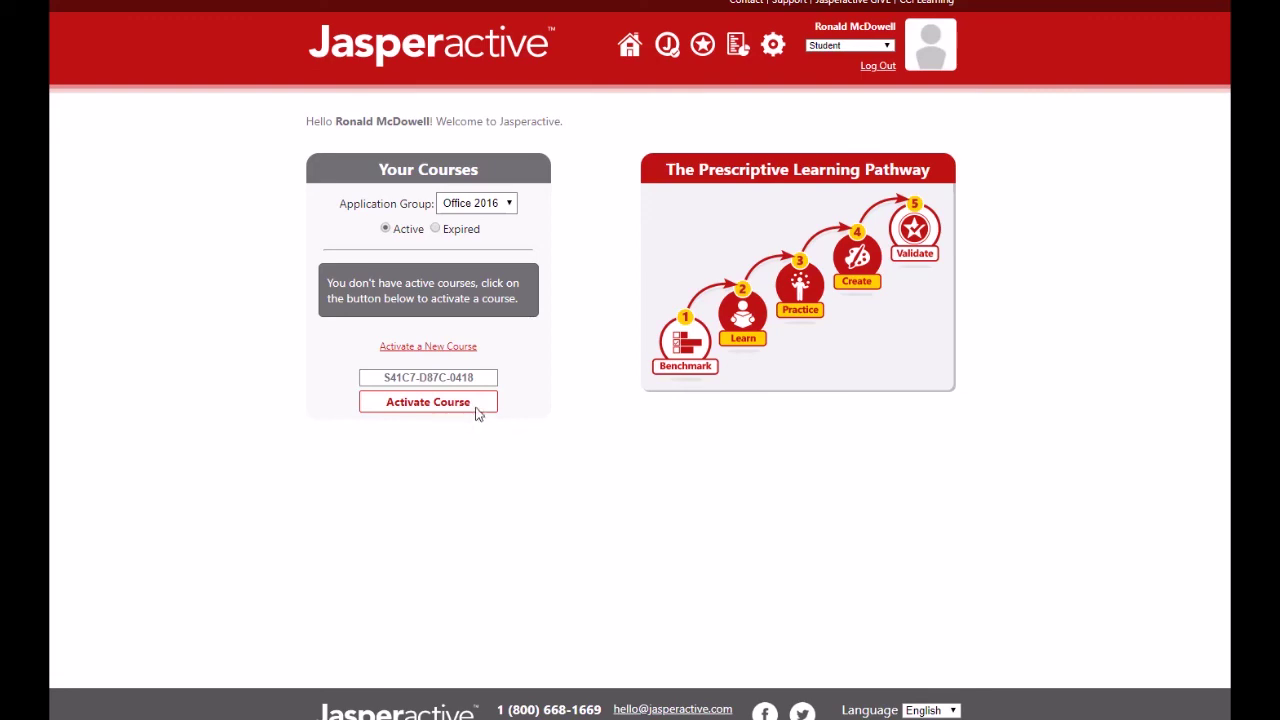